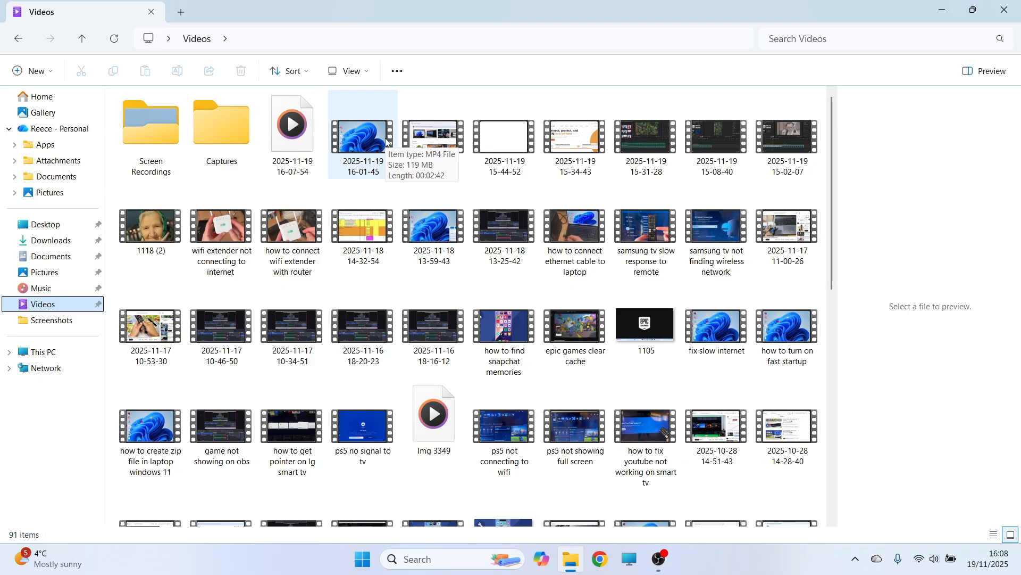
- Leave the Videos folder, switch to Google Chrome and search Google for "vlc player"
key(super+d)
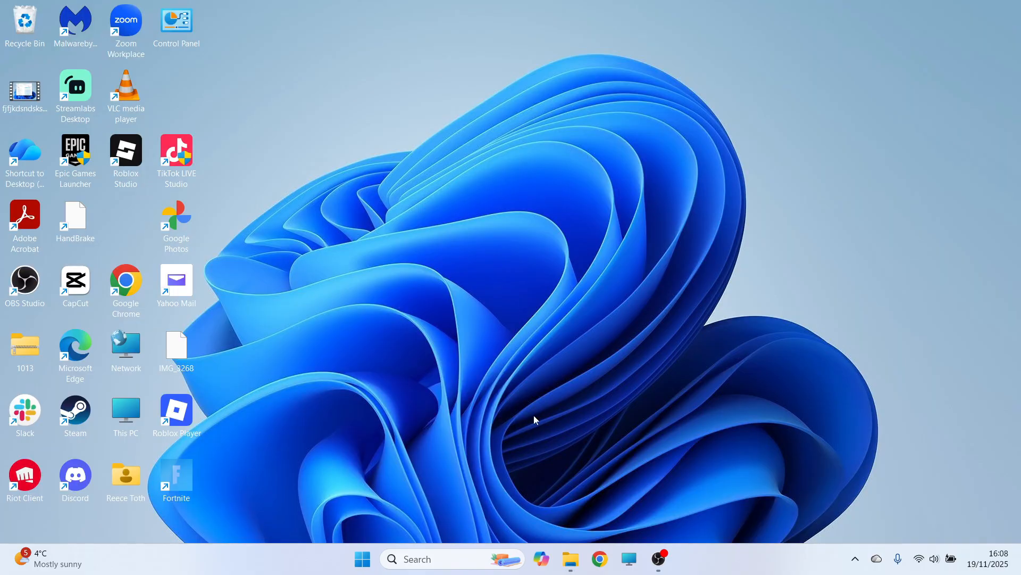
click(599, 558)
text(vl)
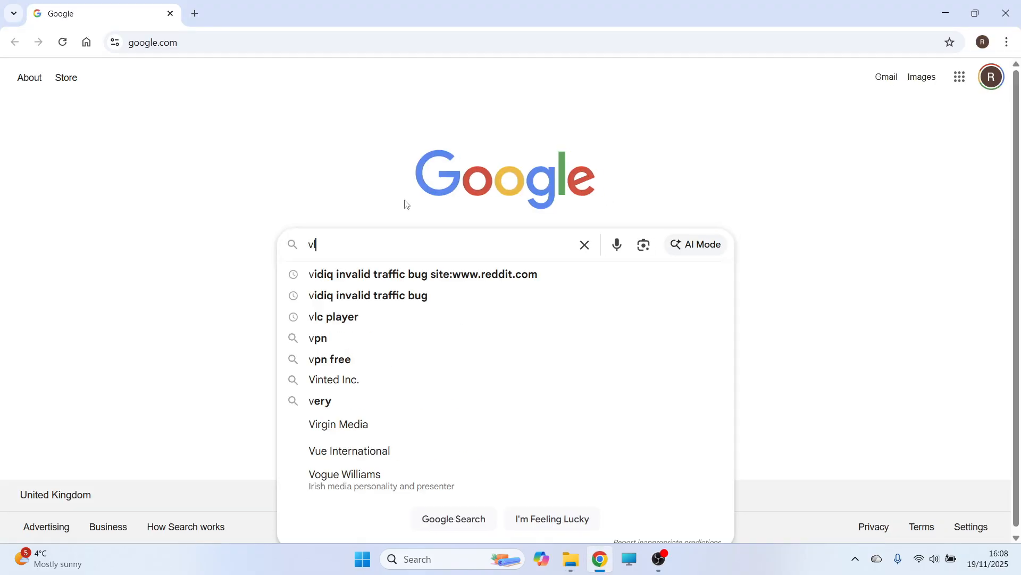
text(c player)
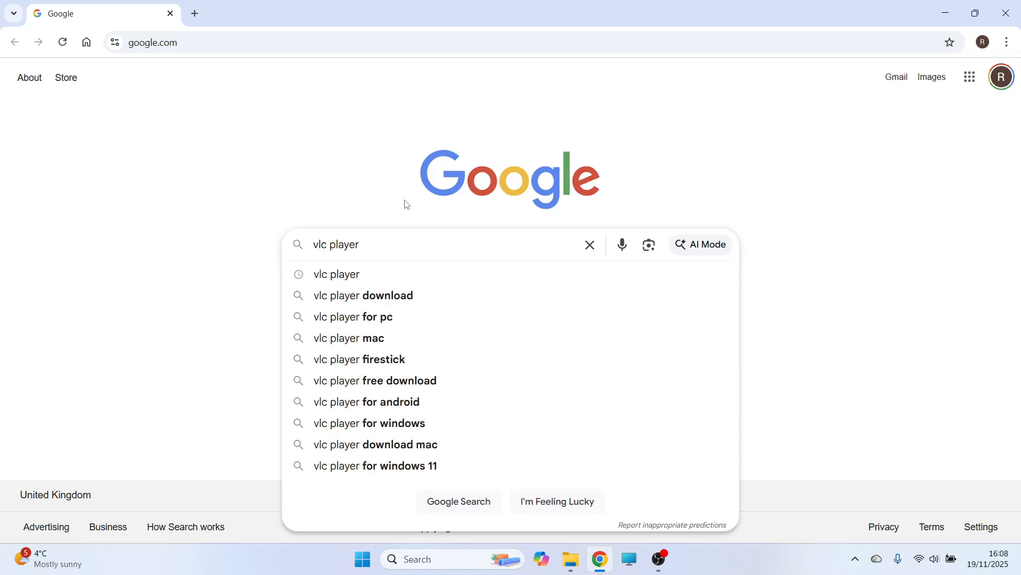
key(Return)
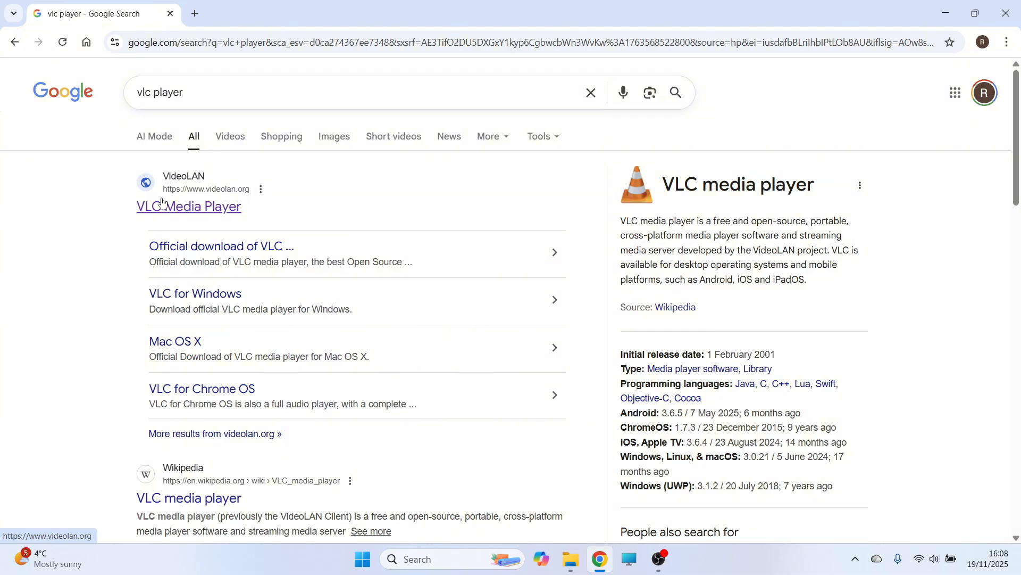
- Download the VLC 3.0.21 installer for Windows 64 bits from the official VideoLAN site and open the downloaded file
click(211, 210)
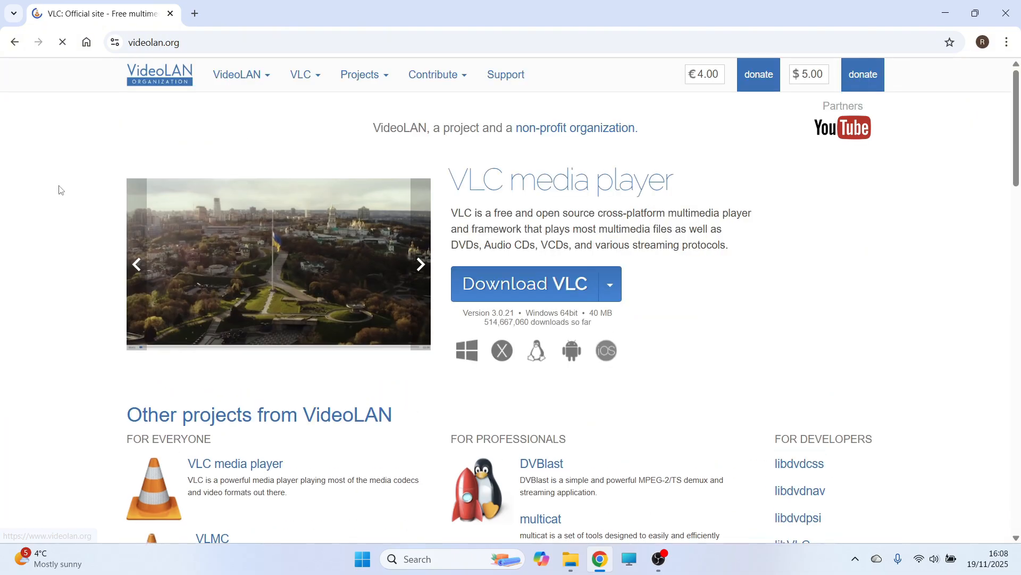
click(510, 288)
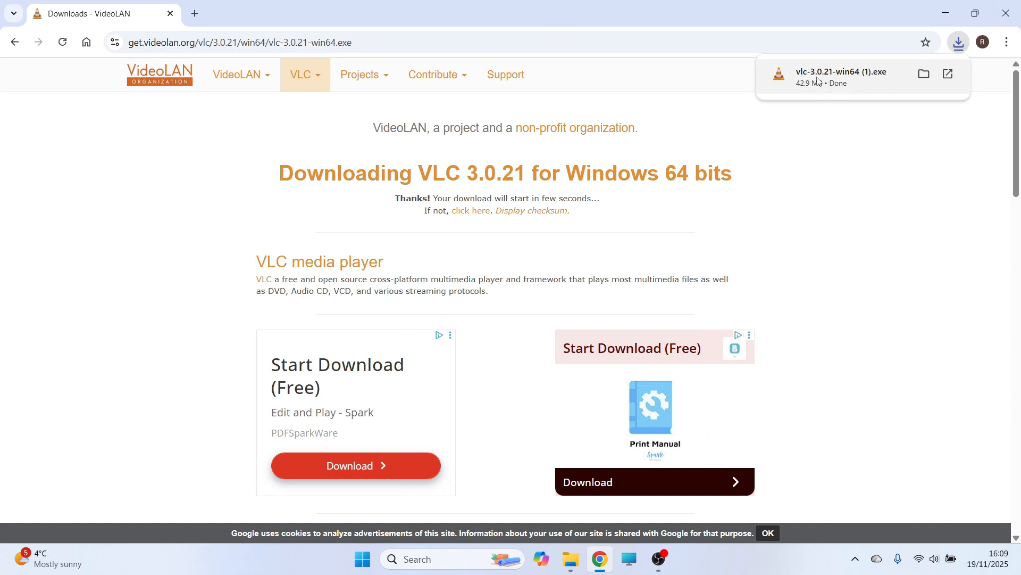
click(850, 84)
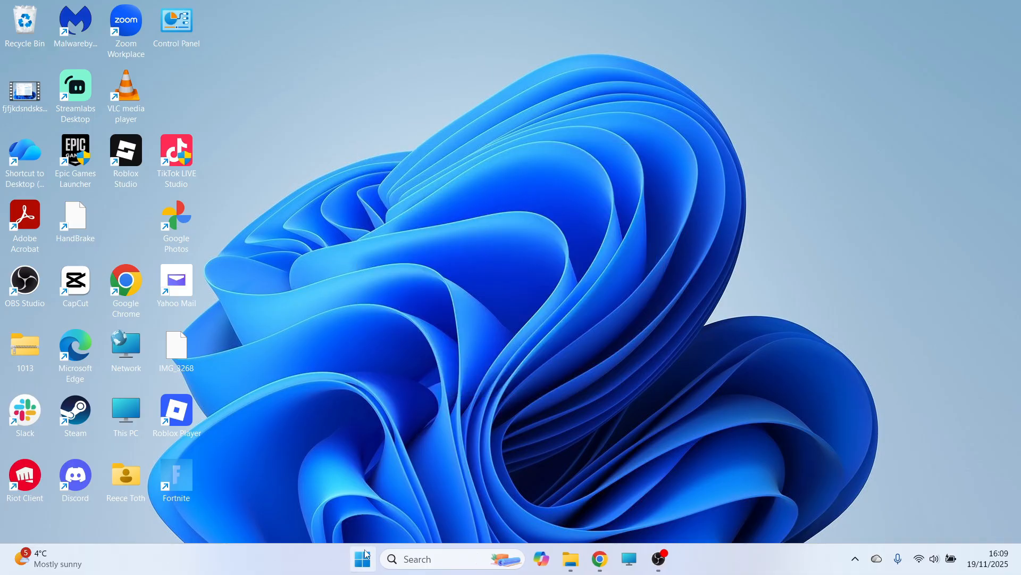
- Find the installed VLC media player by searching for "vlc" in Windows and launch it
click(363, 556)
text(vlc)
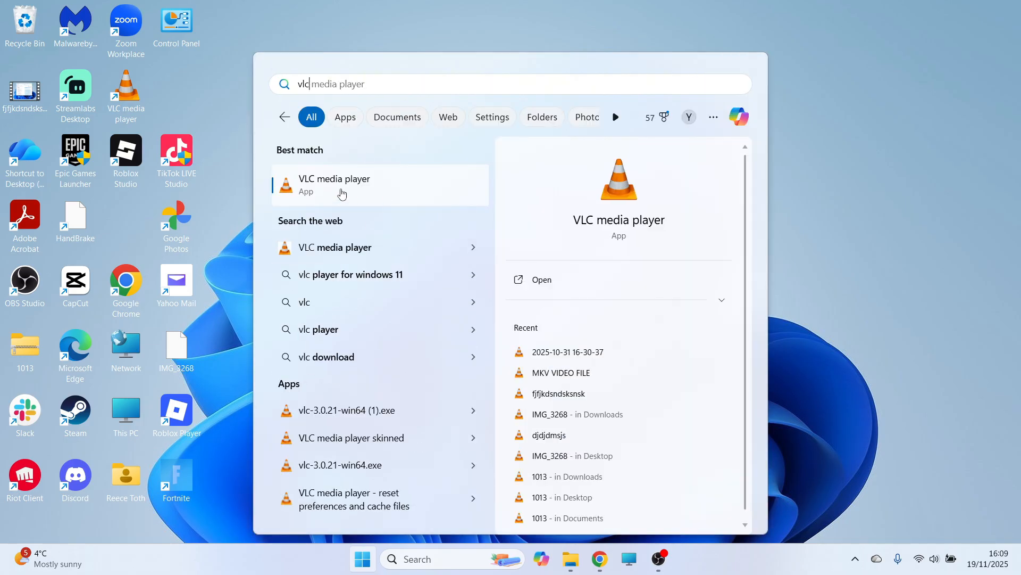
click(370, 188)
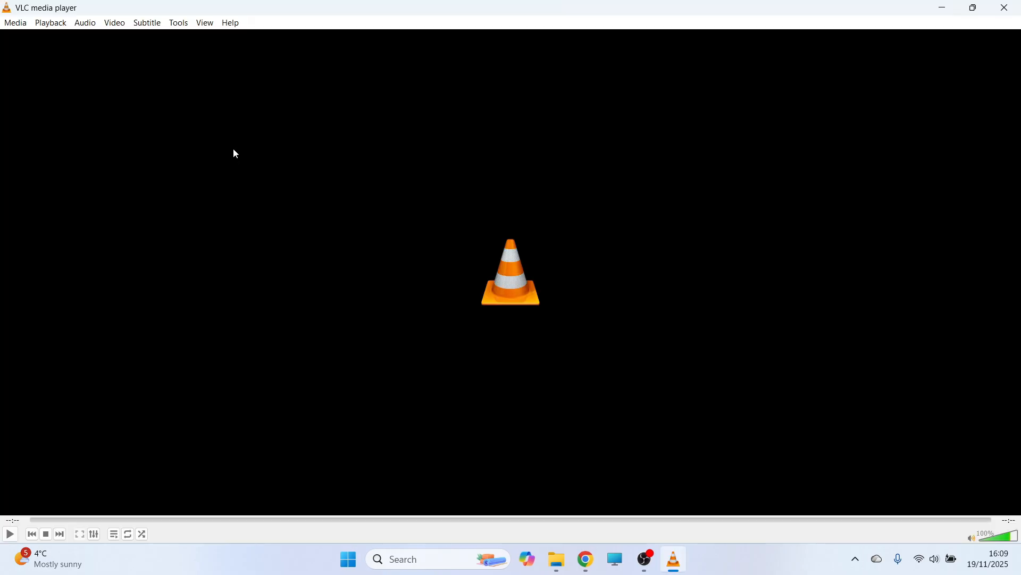
- Open the video file "1118 (2)" from the Videos folder for playback
click(16, 24)
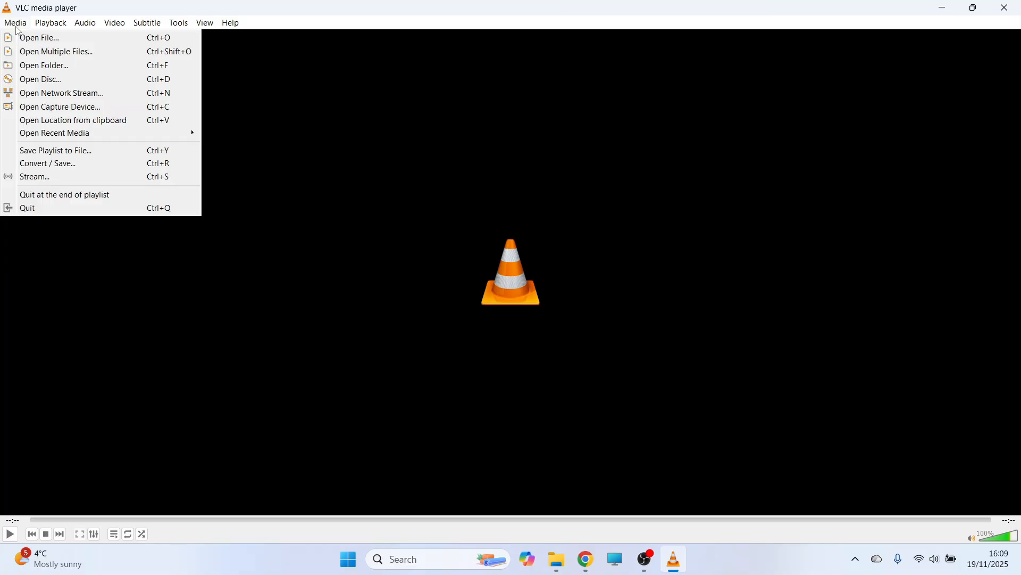
click(66, 38)
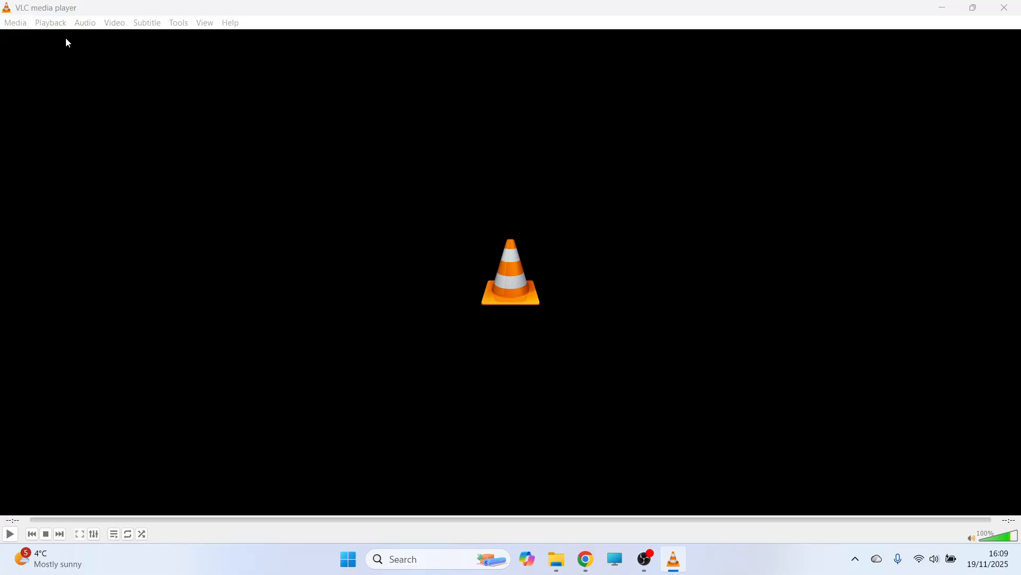
click(48, 211)
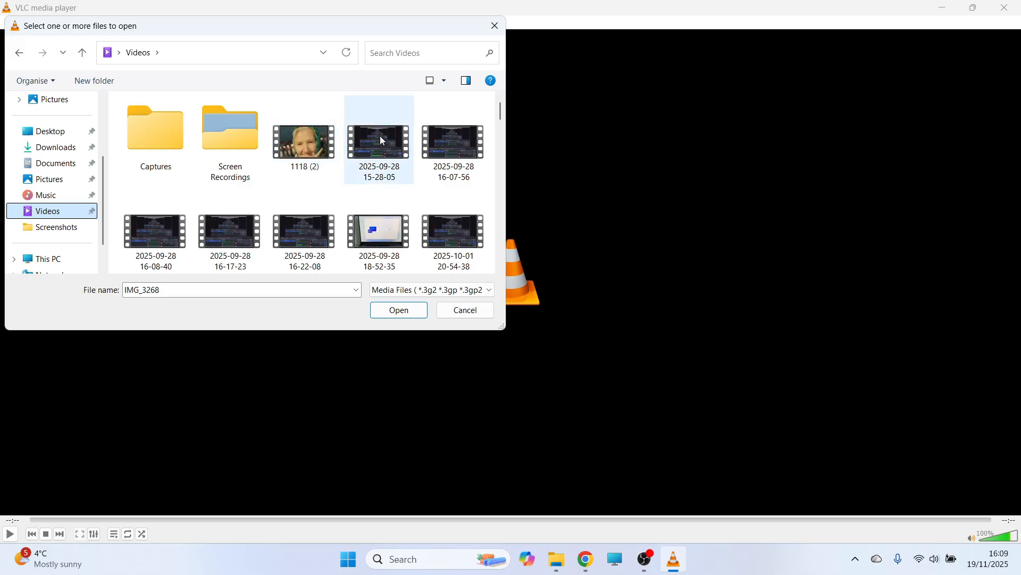
double_click(307, 143)
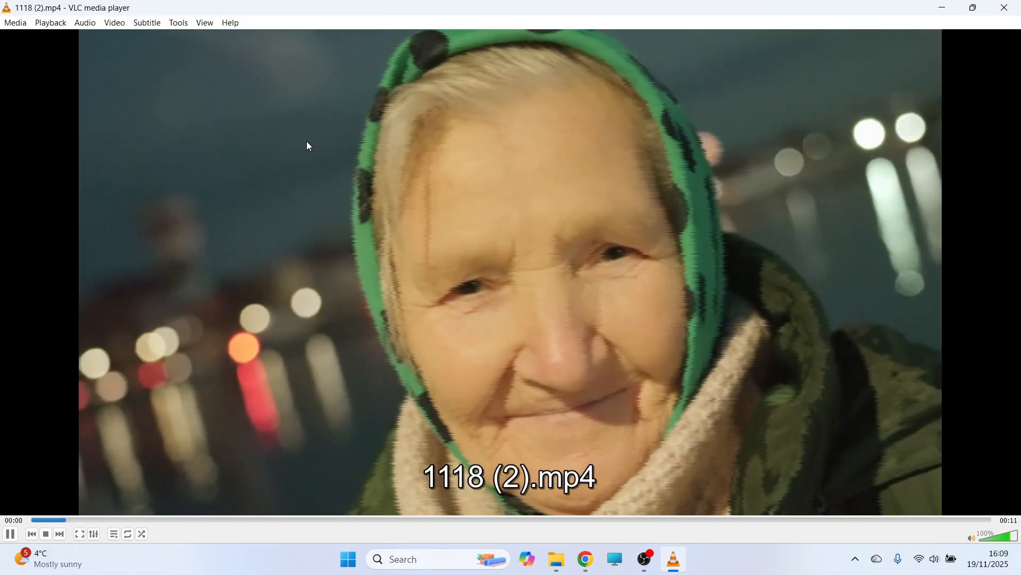
- Pause the video, move to about 00:06 and take a snapshot of that frame
click(490, 181)
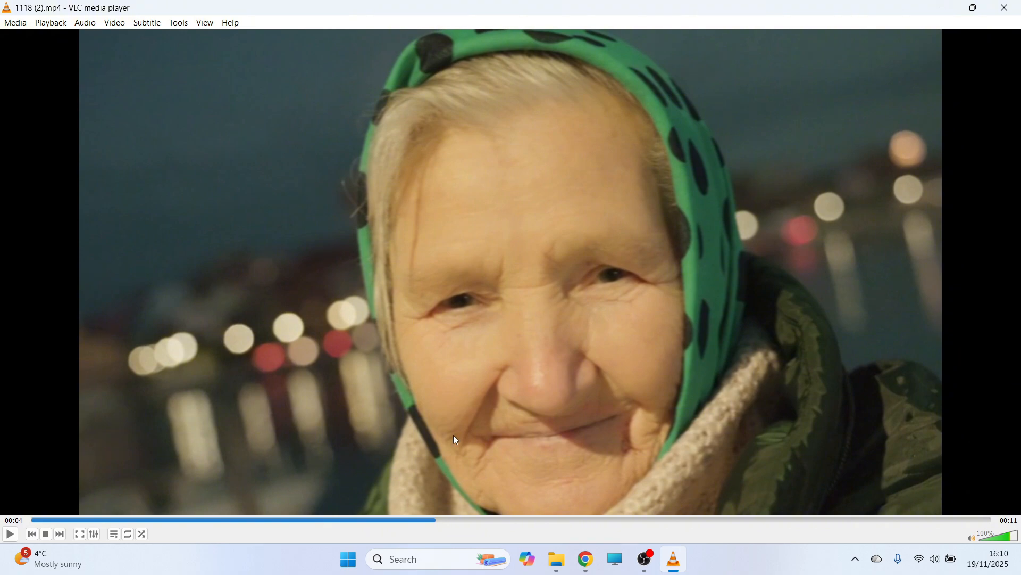
drag(454, 518, 629, 514)
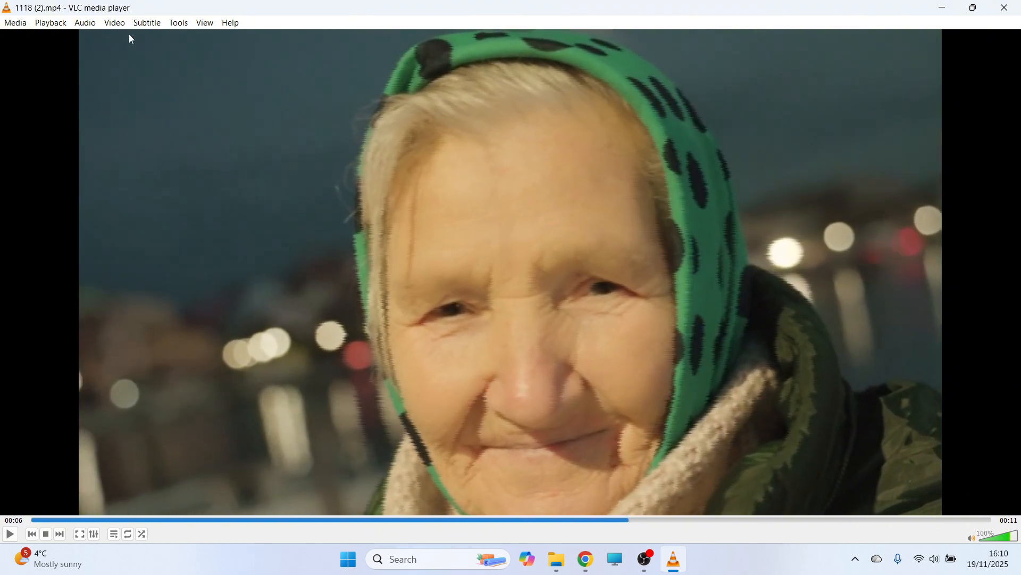
click(116, 24)
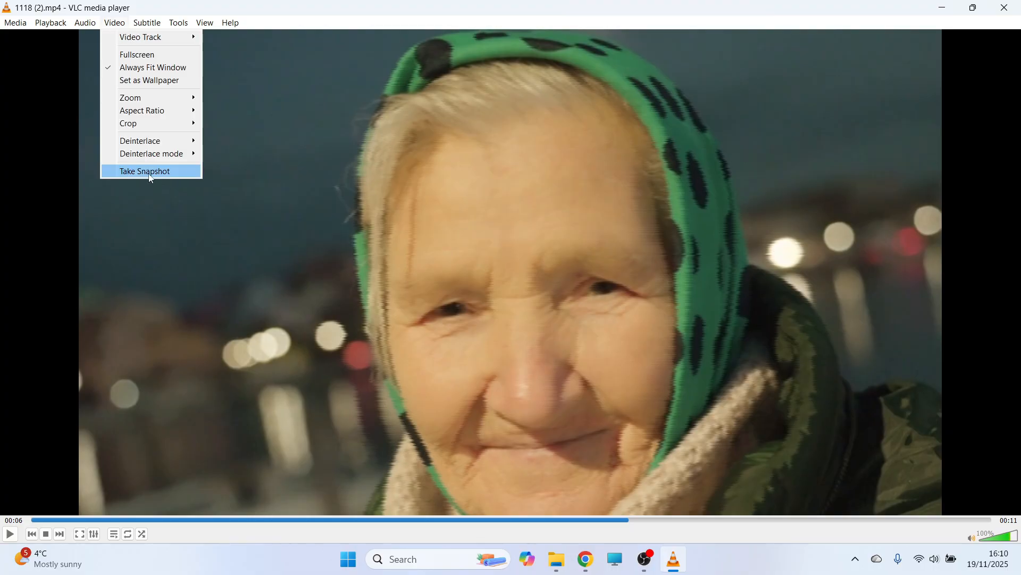
click(151, 173)
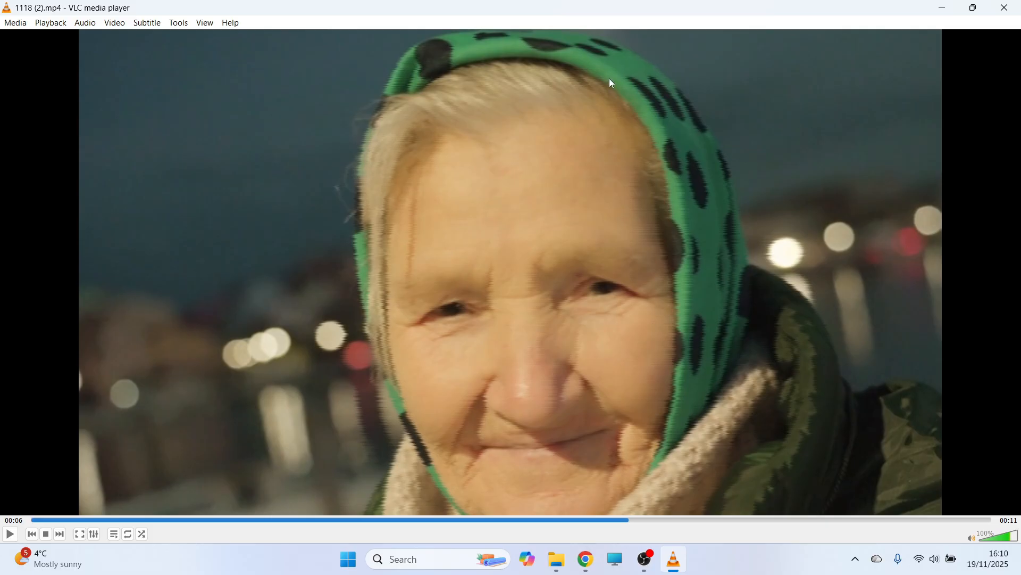
- Switch to File Explorer and display the Pictures folder with large icons to check the saved snapshot
click(557, 559)
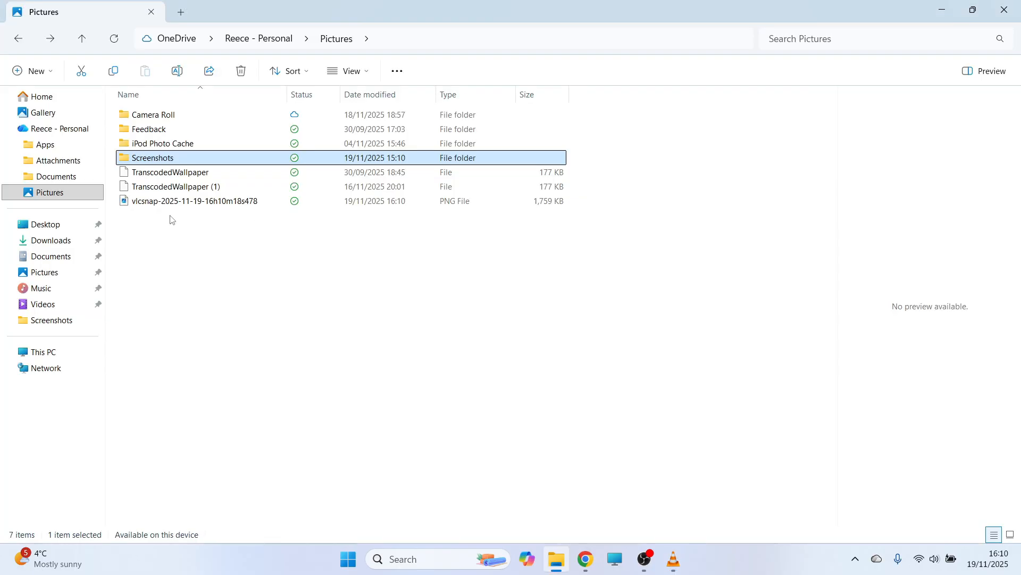
click(356, 75)
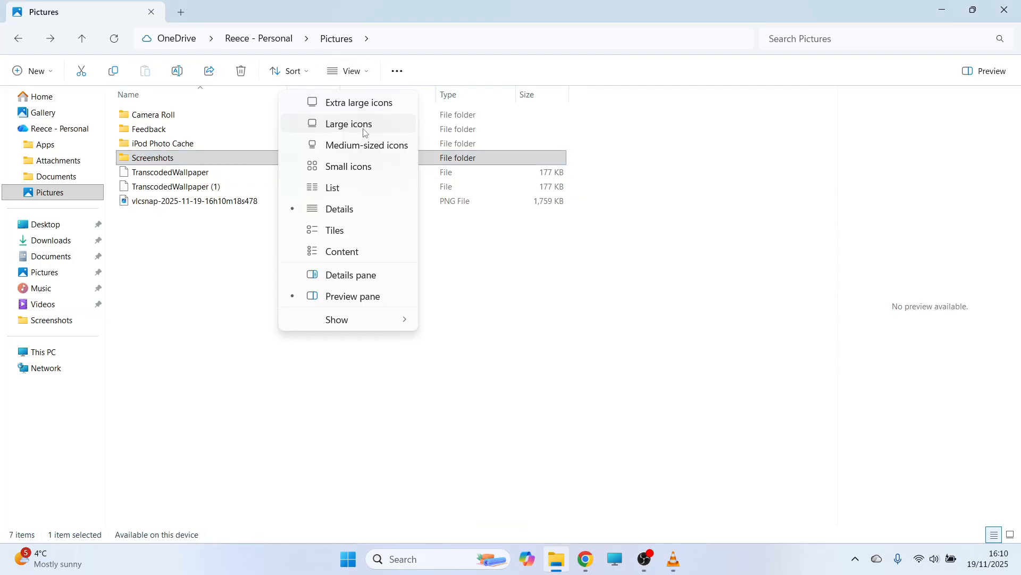
click(362, 132)
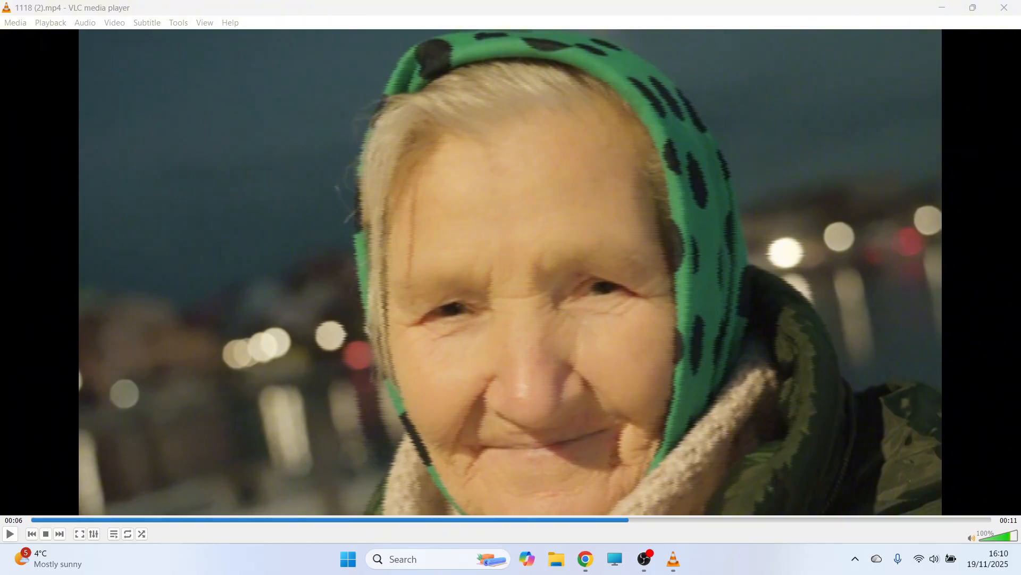
- Open the Scene filter settings under the video filters in VLC's advanced preferences, with all settings shown
click(181, 25)
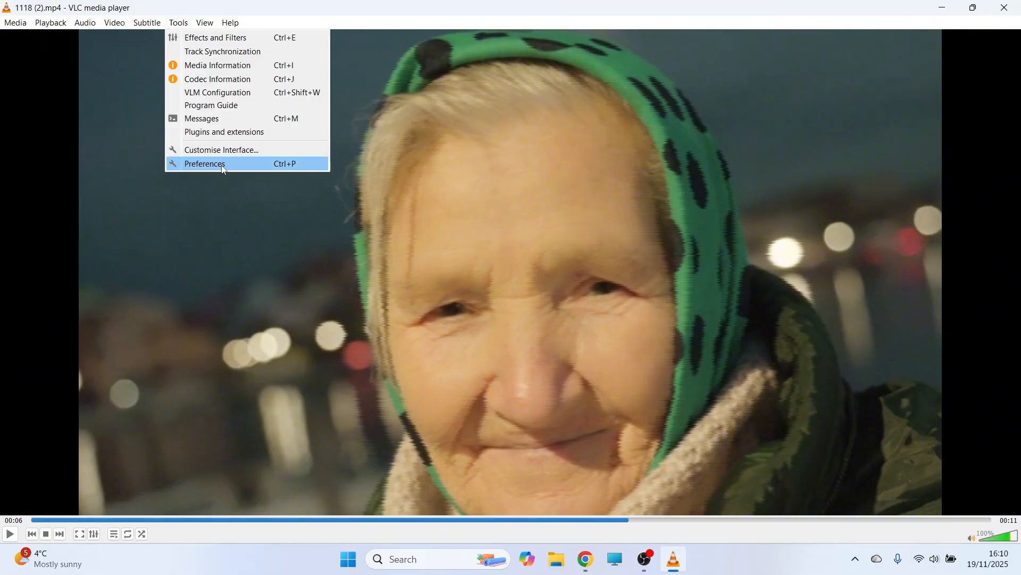
click(224, 170)
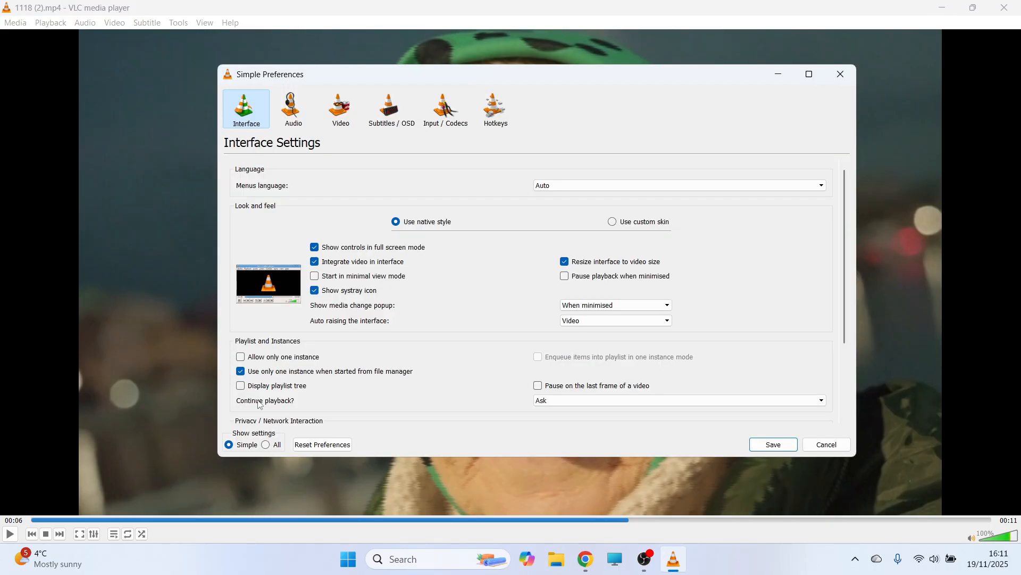
click(267, 447)
scroll(322, 253, down, 5)
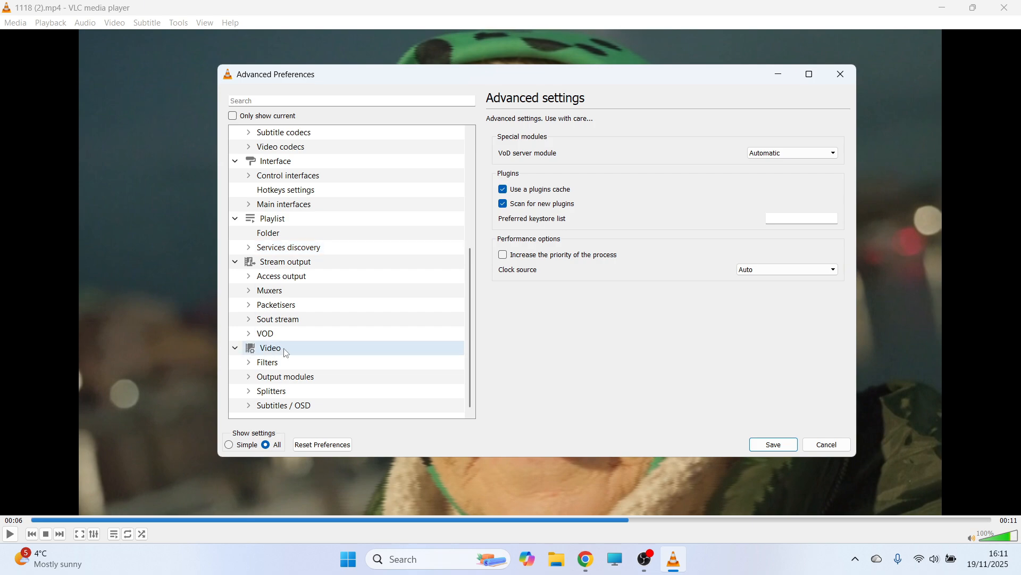
click(249, 363)
scroll(365, 321, down, 8)
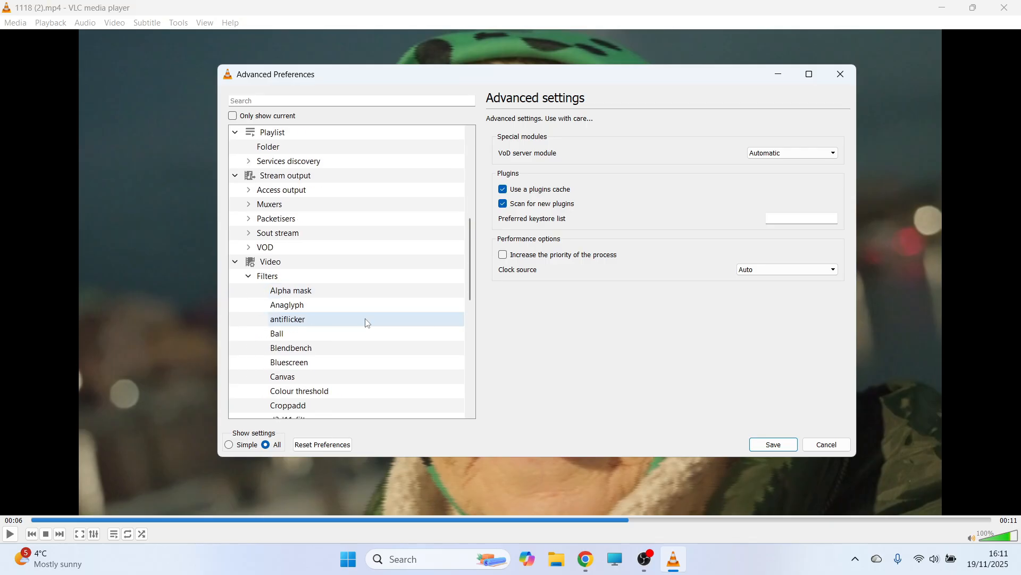
scroll(366, 321, down, 3)
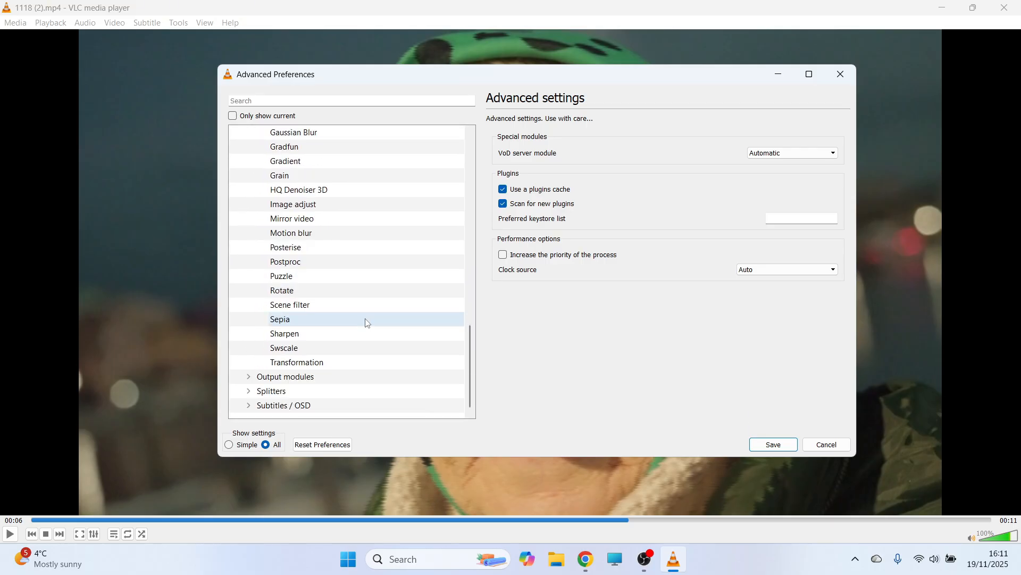
click(309, 310)
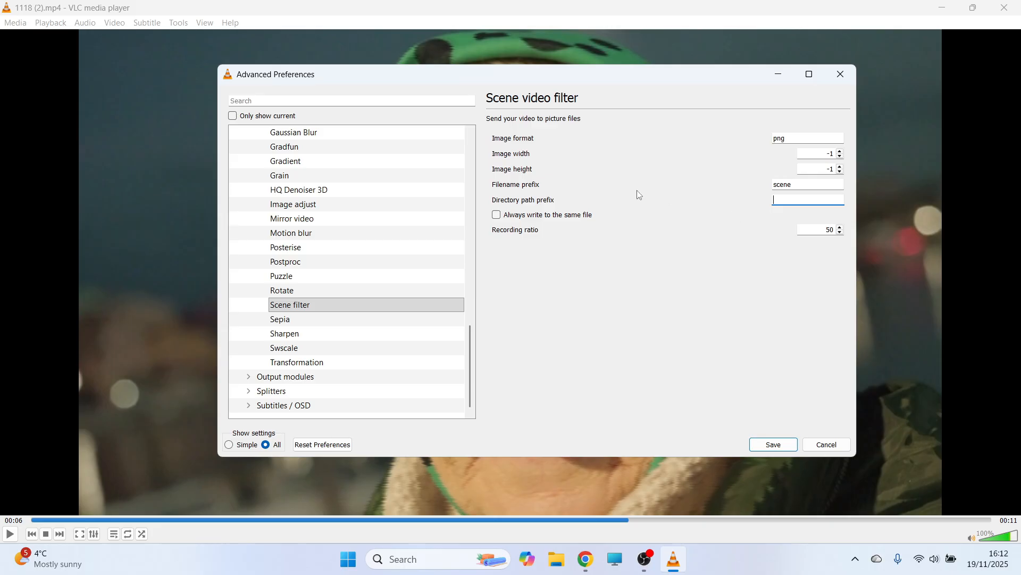
- Switch to File Explorer and create a new folder named "Frames" on the Desktop
click(557, 559)
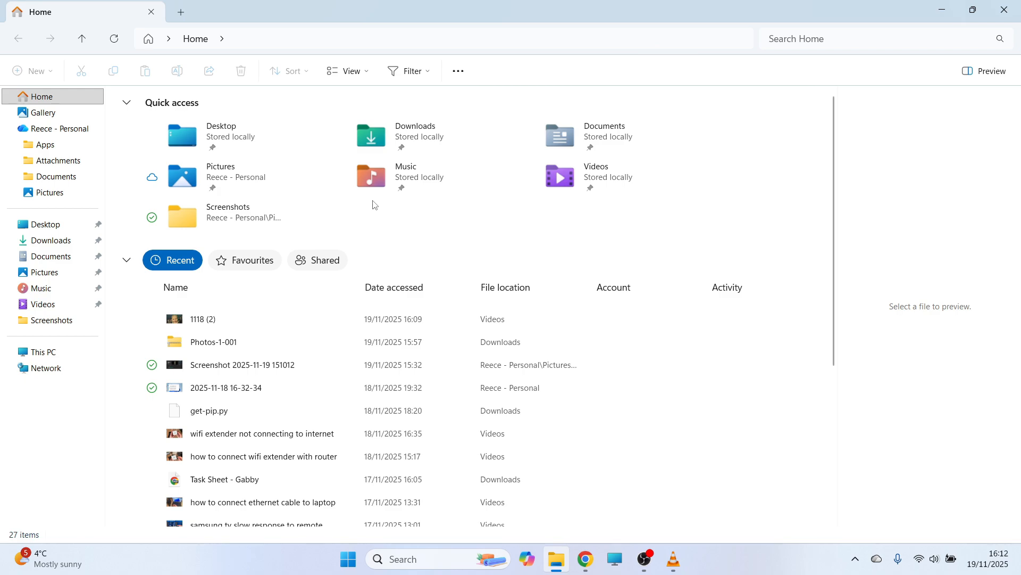
click(45, 224)
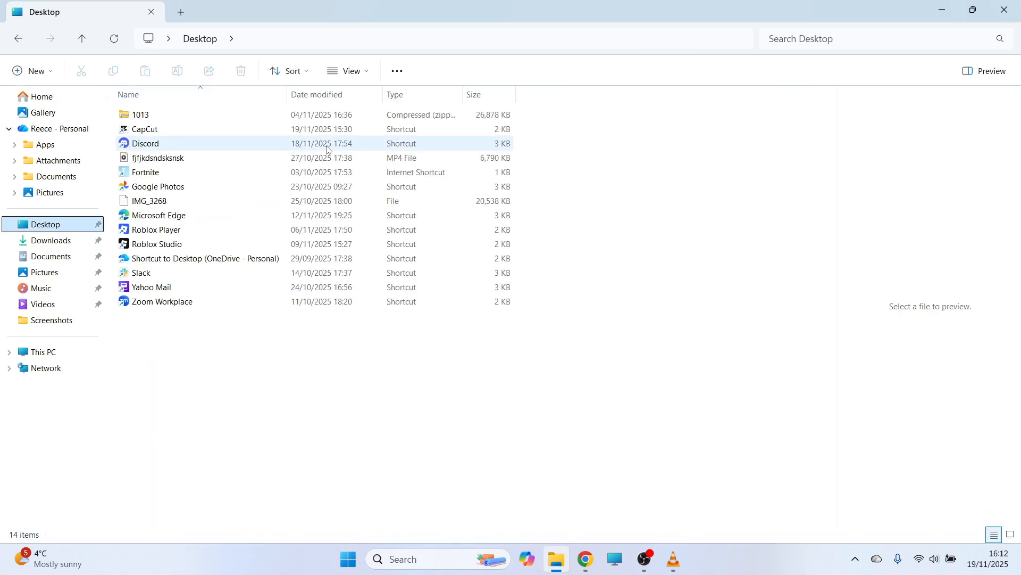
right_click(204, 344)
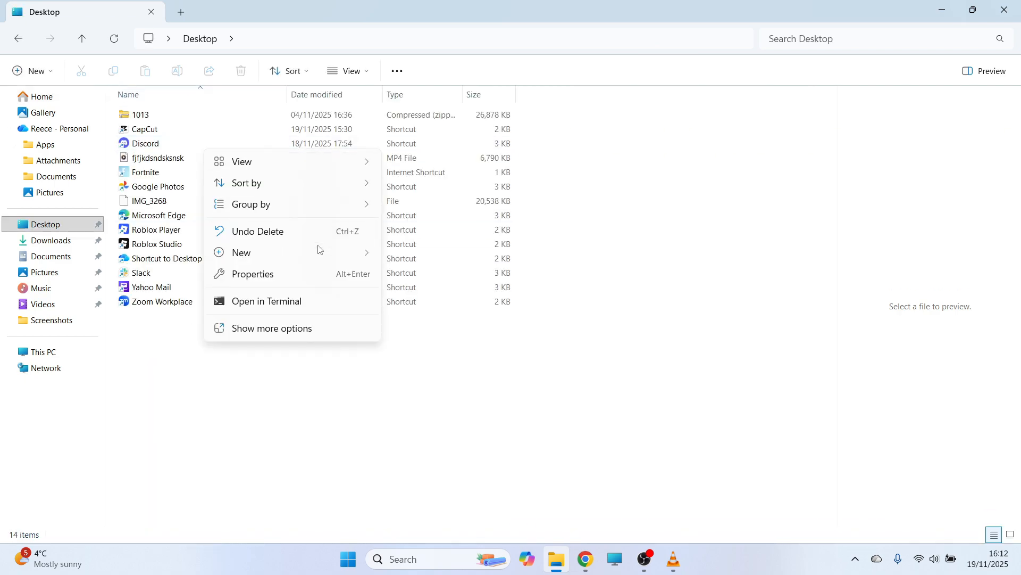
mouse_move(318, 250)
click(415, 252)
text(Frames)
key(Return)
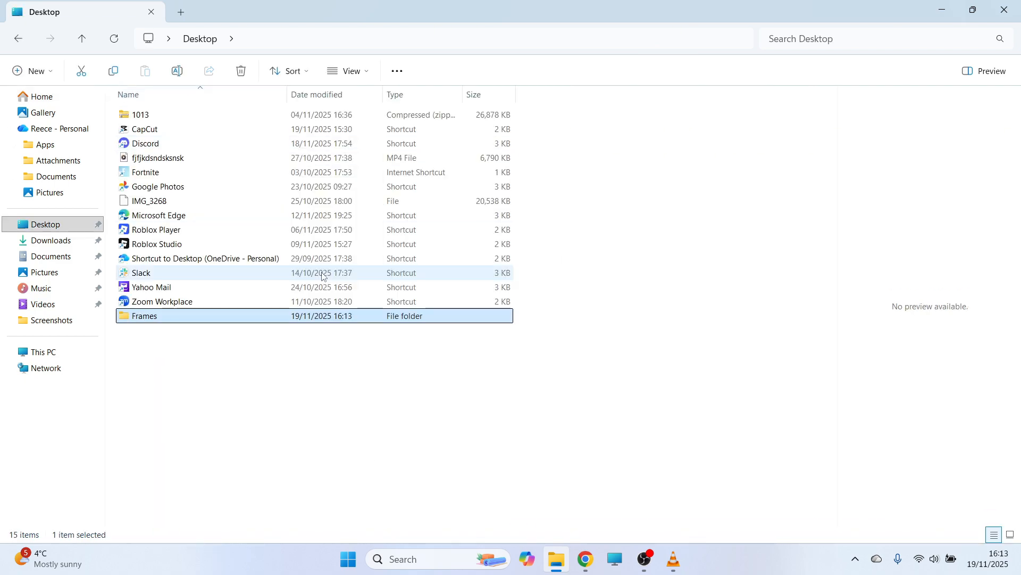
- Copy the path of the Frames folder and paste it as the directory path prefix of VLC's scene video filter
double_click(150, 322)
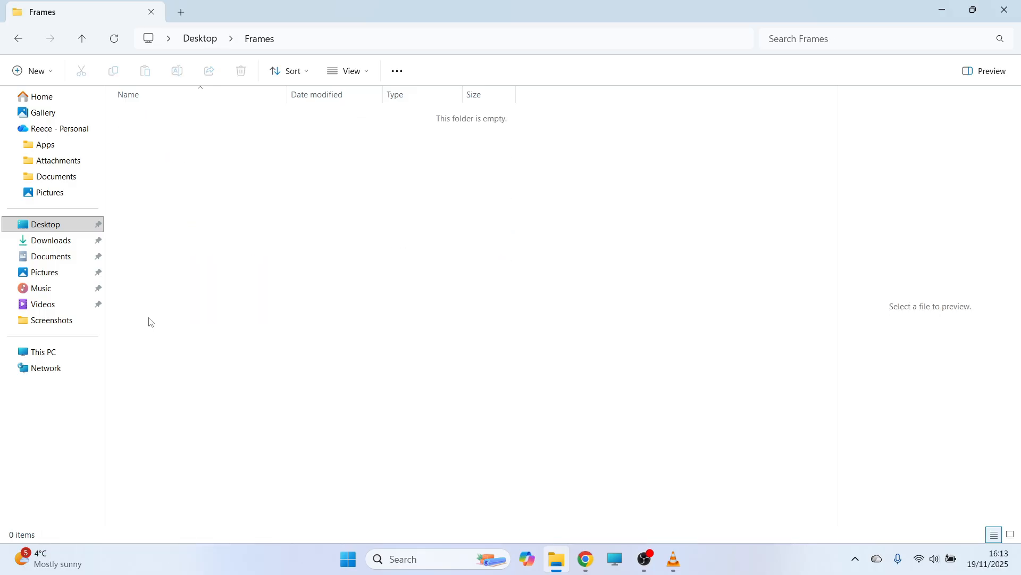
click(336, 38)
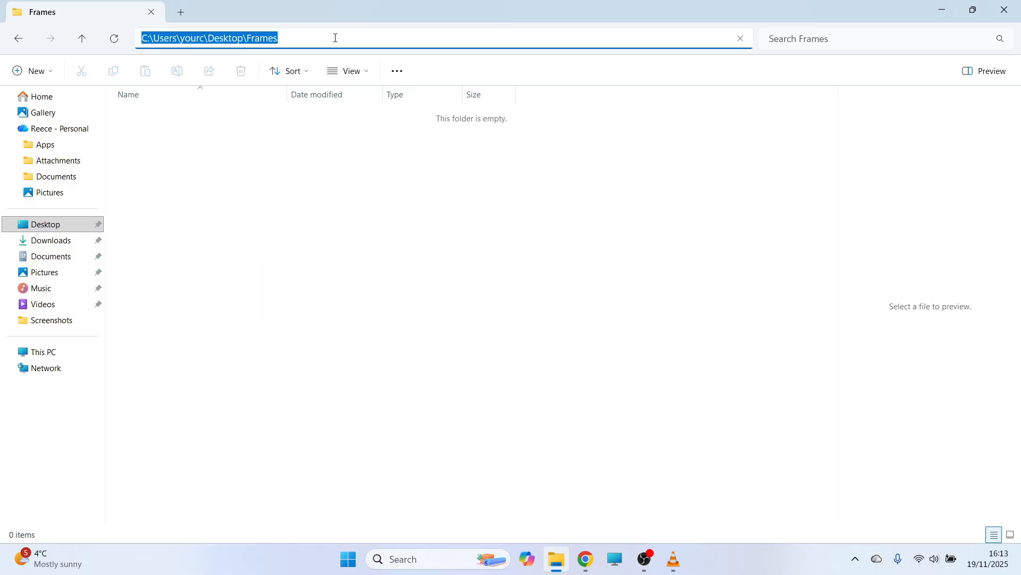
right_click(297, 39)
click(339, 76)
key(alt+Tab)
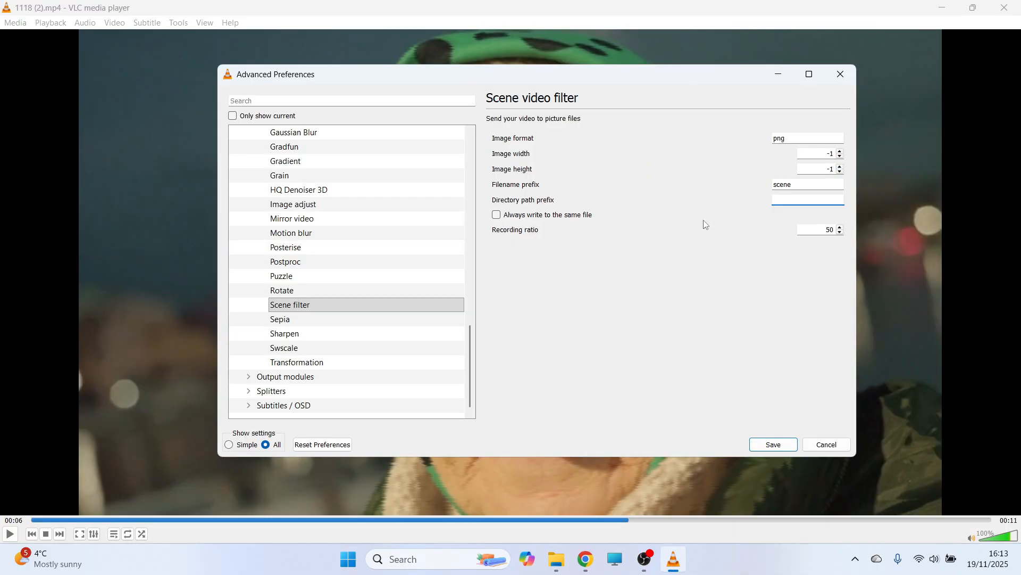
click(795, 204)
key(ctrl+v)
key(ctrl+a)
key(Home)
- Set the scene video filter's recording ratio to 25
mouse_move(521, 232)
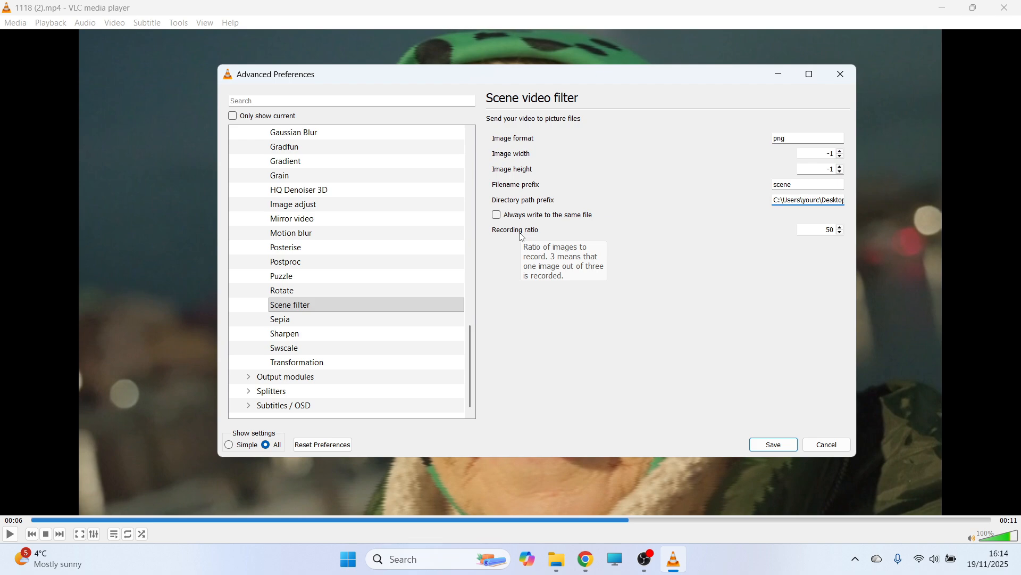
double_click(808, 234)
text(2)
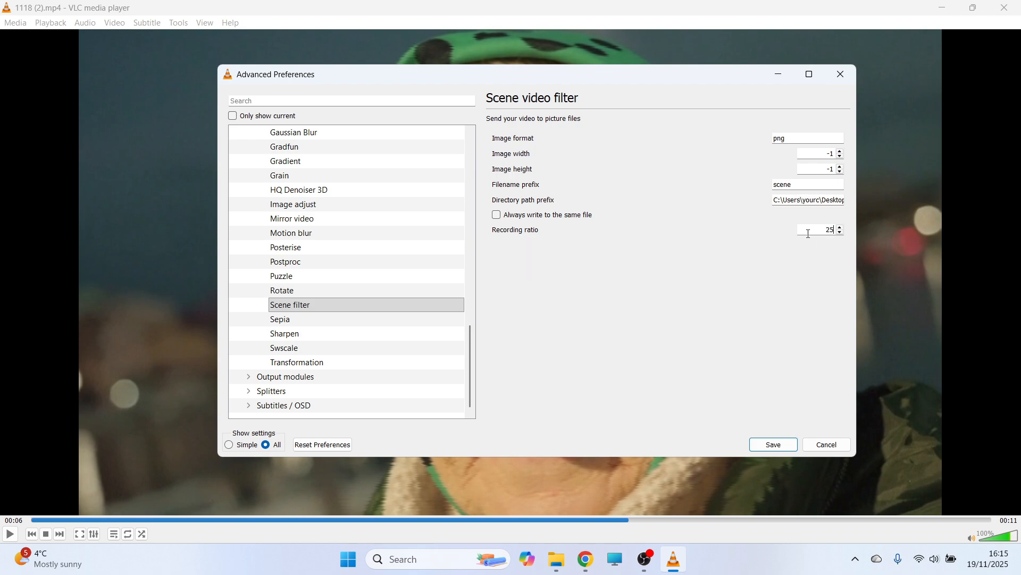
- Enable the Scene video filter in the video filter modules of the advanced preferences and save the preferences
scroll(376, 201, up, 13)
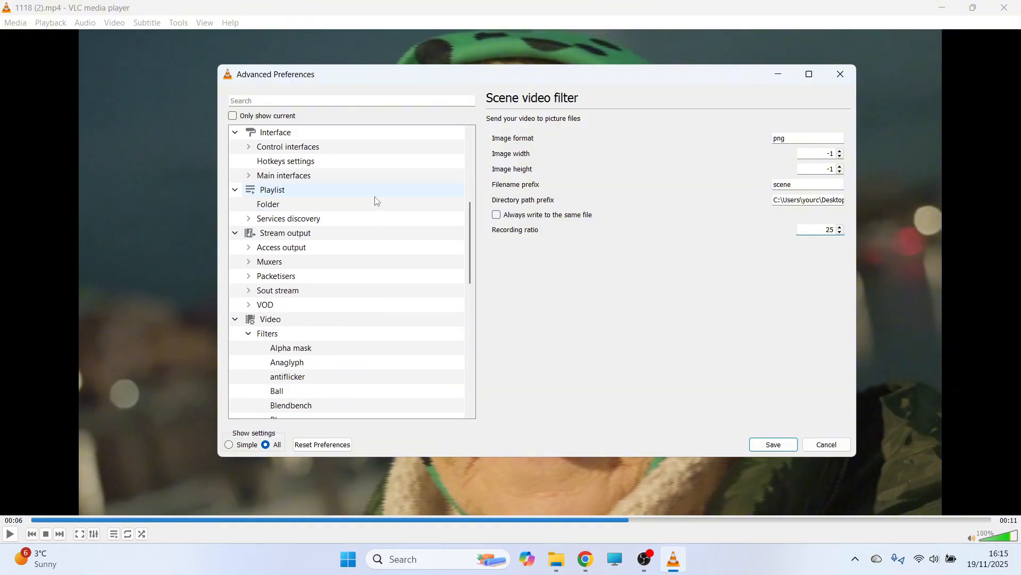
scroll(376, 201, down, 3)
click(279, 221)
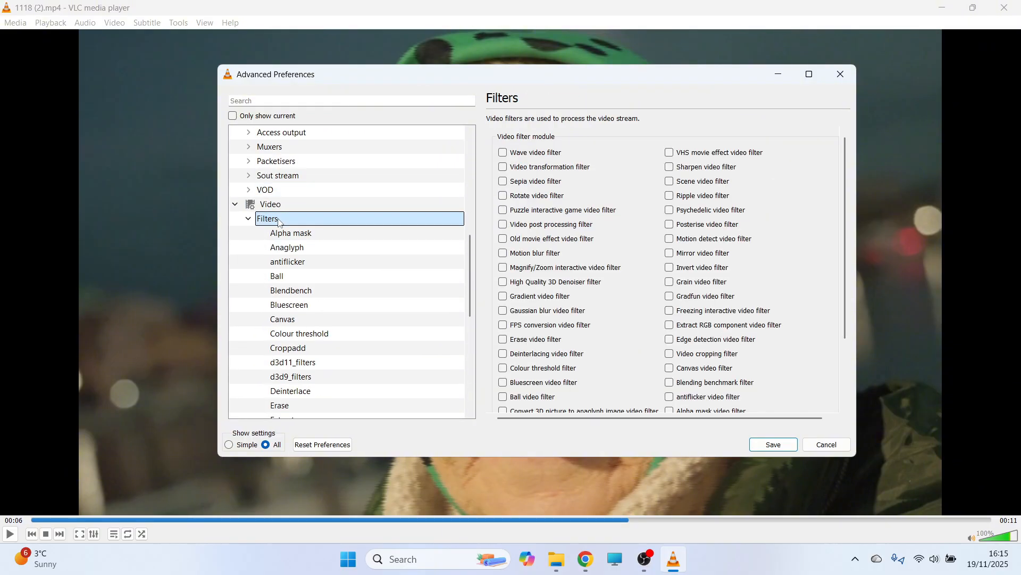
click(670, 182)
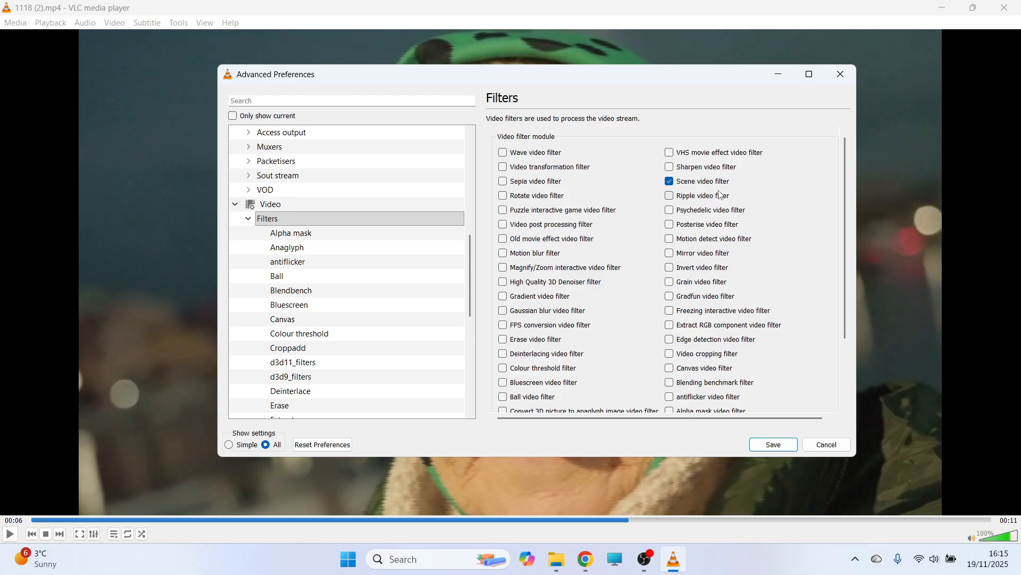
click(781, 444)
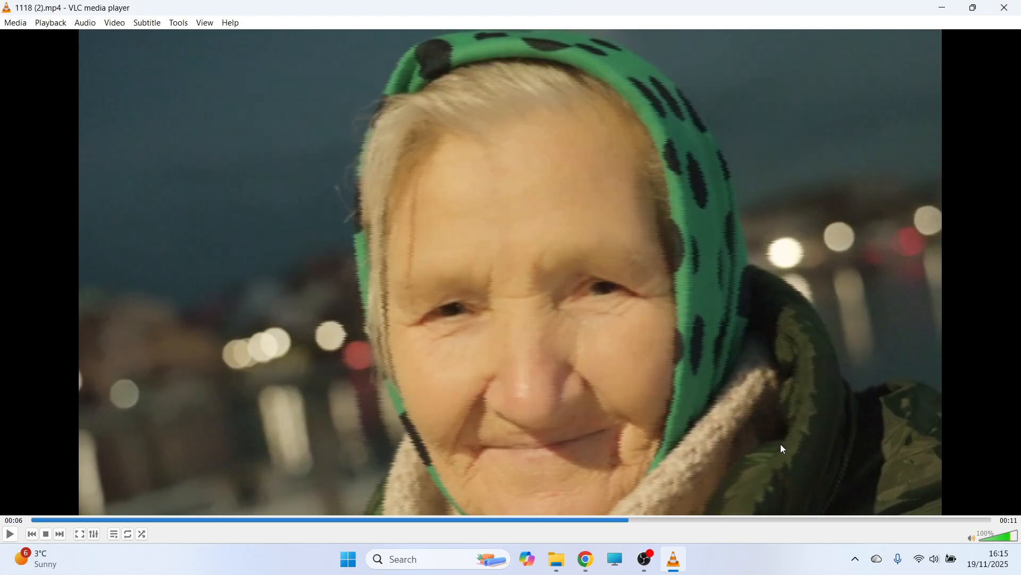
- Close VLC media player and launch it again
click(1018, 6)
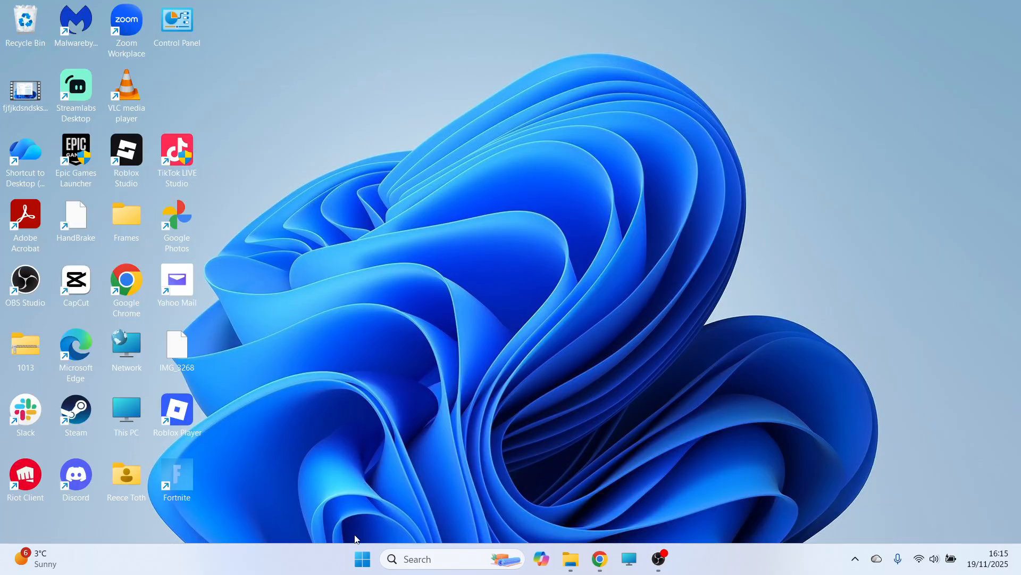
click(358, 556)
text(vl)
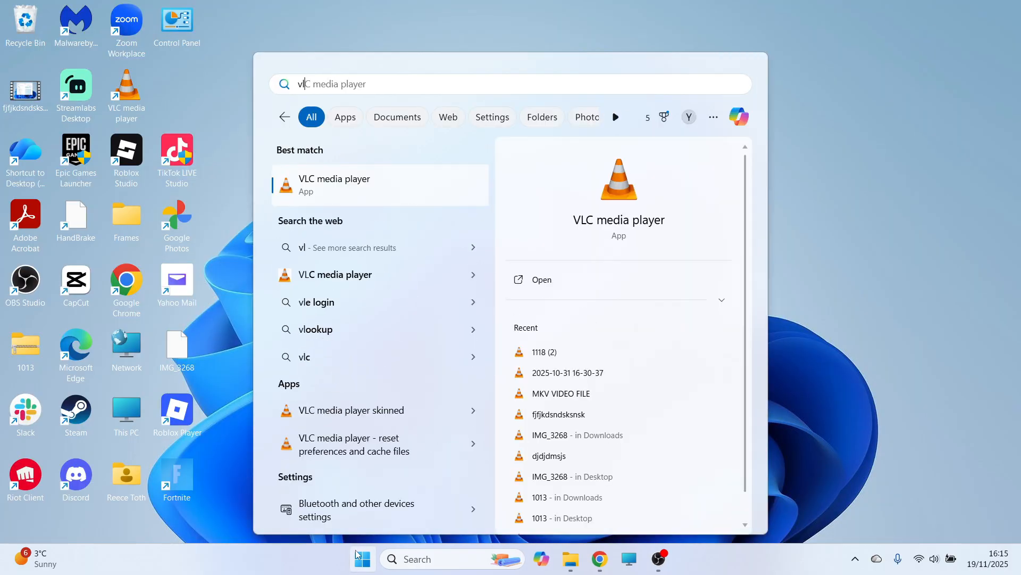
click(409, 188)
- Open the video file "1118 (2)" from the Videos folder and let it play to the end
click(21, 25)
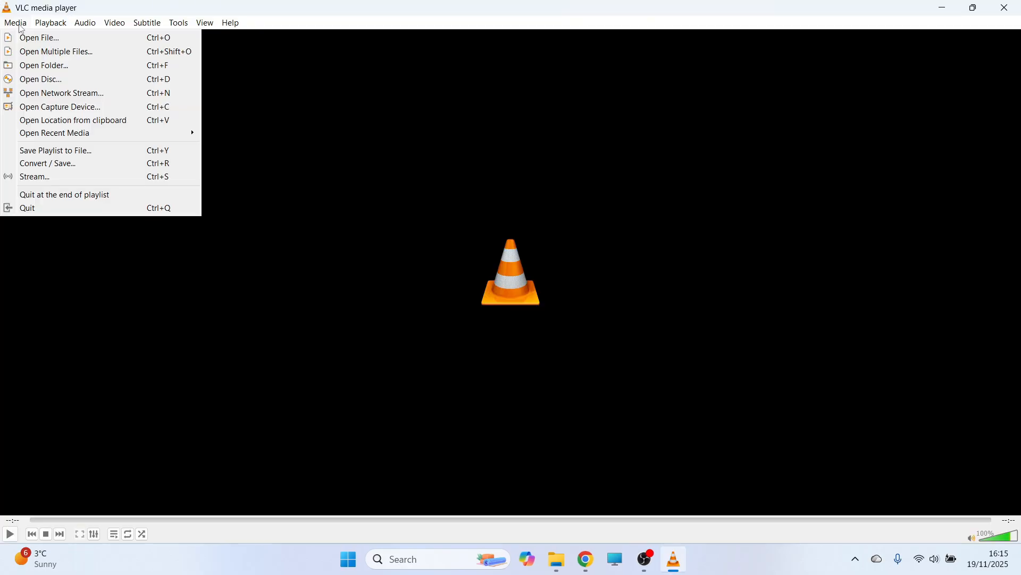
click(50, 43)
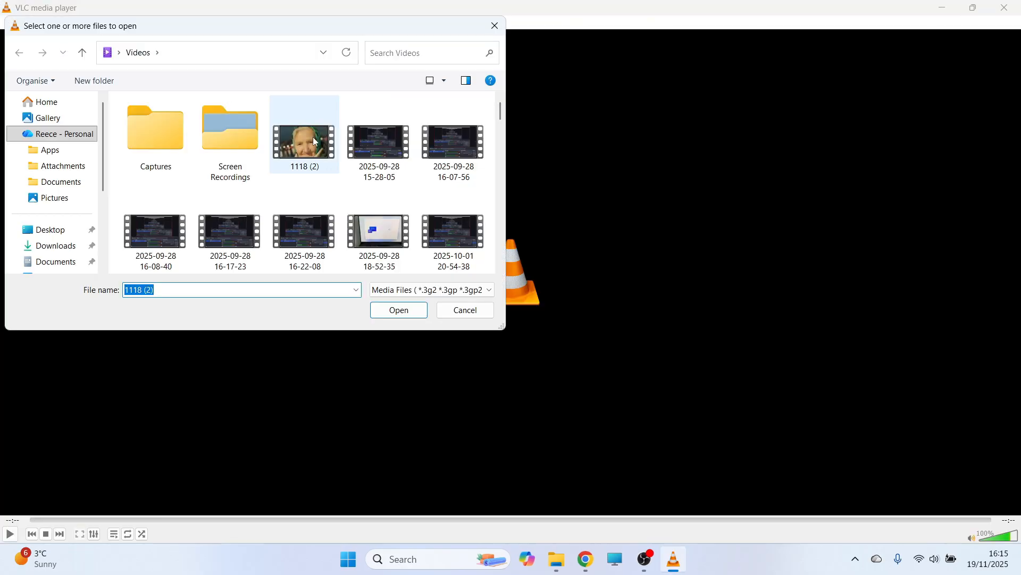
double_click(307, 150)
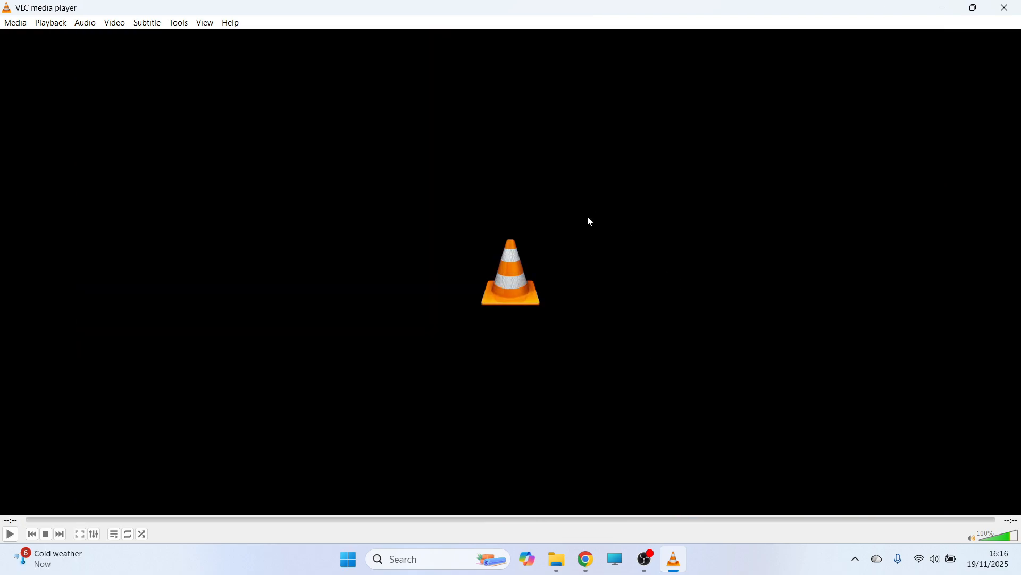
- Close VLC and open the Frames folder on the desktop in File Explorer to check the extracted images
click(1006, 8)
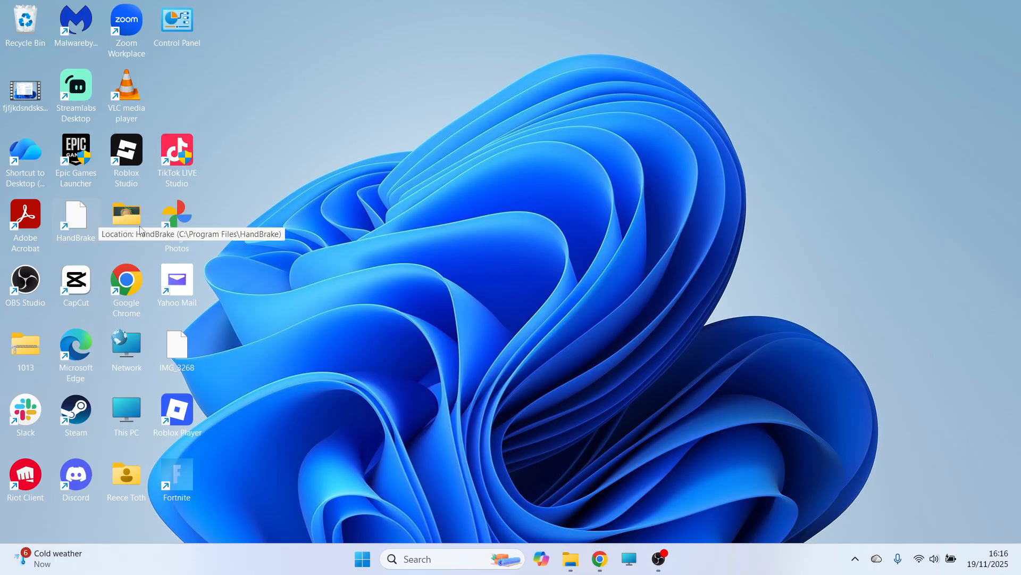
double_click(126, 215)
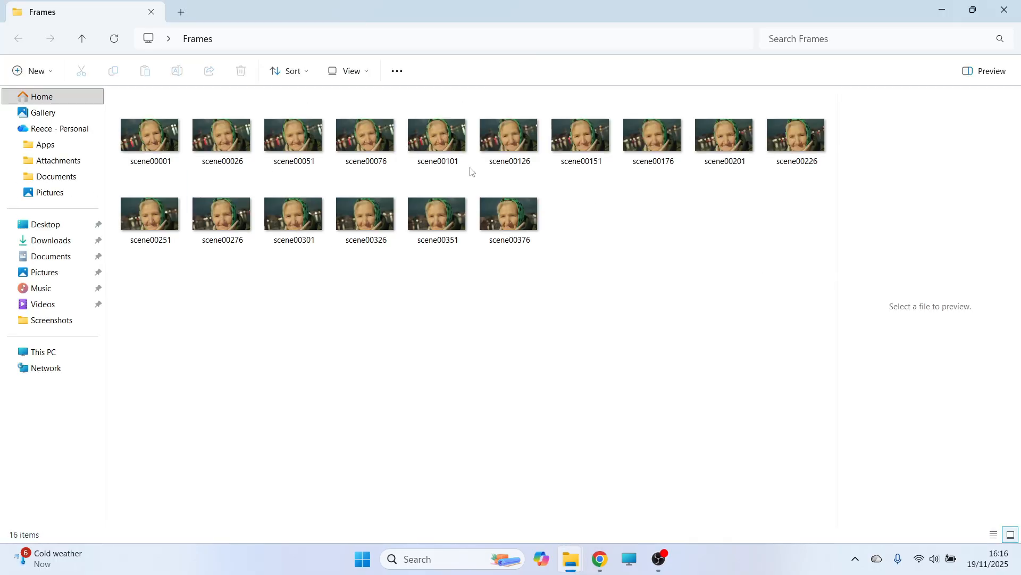